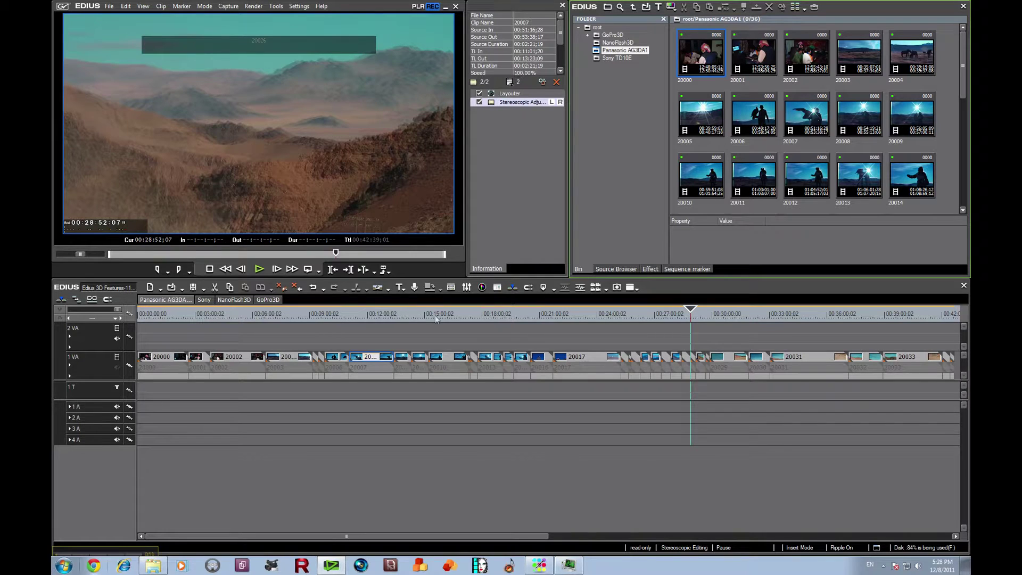
Step: Move the video channel patch from track 1 VA up to track 2 VA
click(388, 289)
click(60, 360)
drag(60, 360, 59, 329)
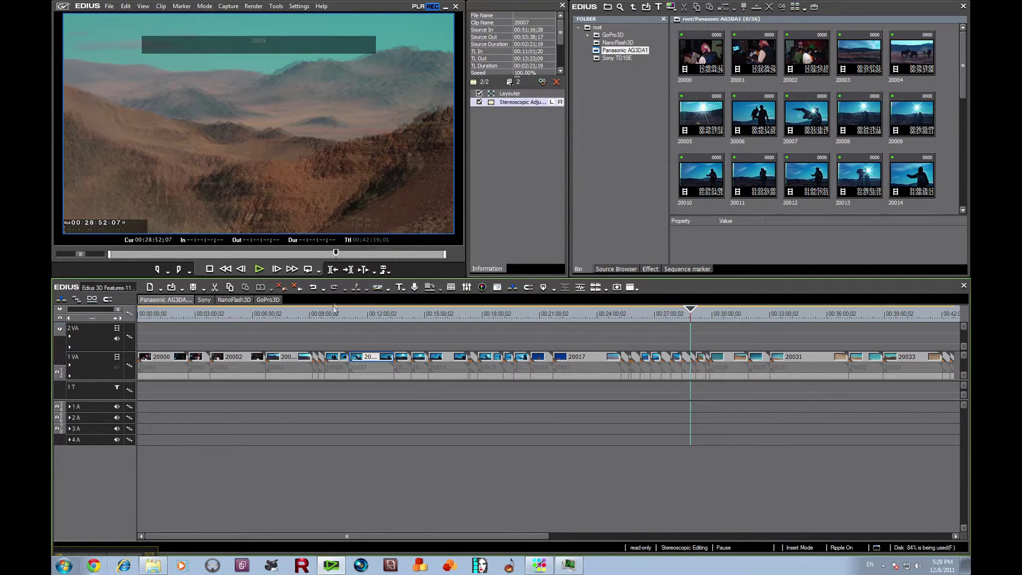
Step: Create a new title on the video channel track reading 'This is Mongolia'
click(403, 292)
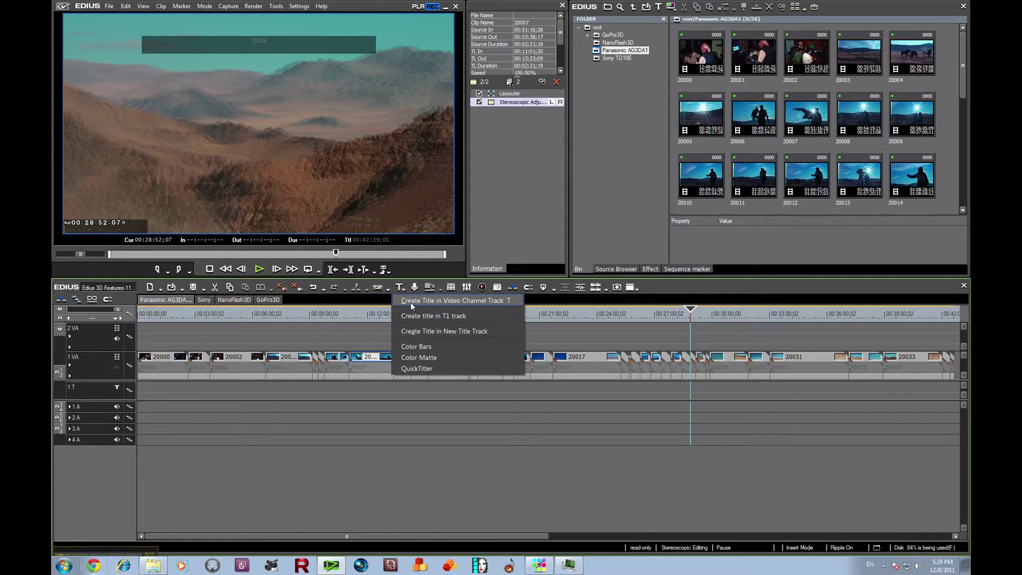
click(411, 302)
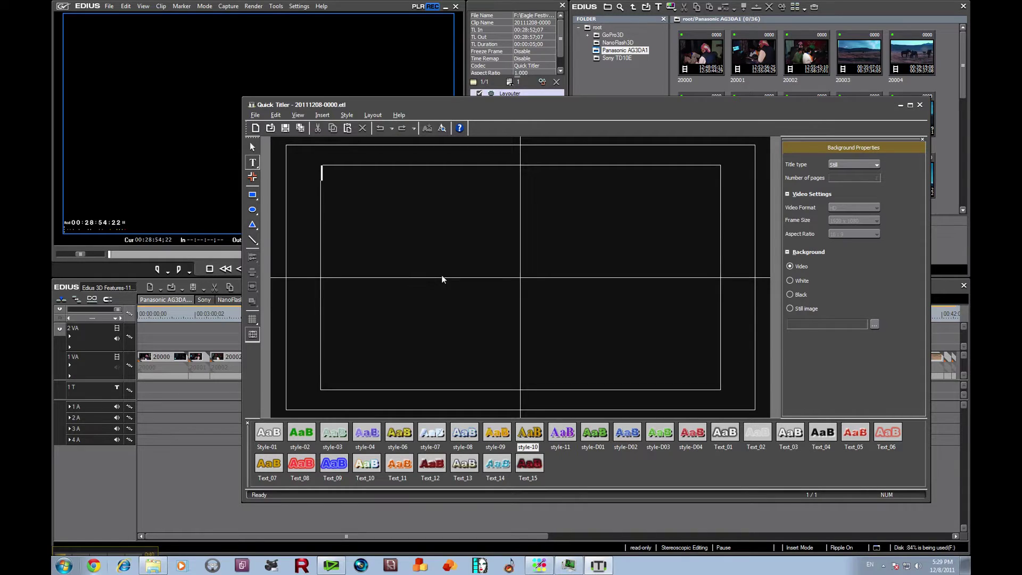
text(Th)
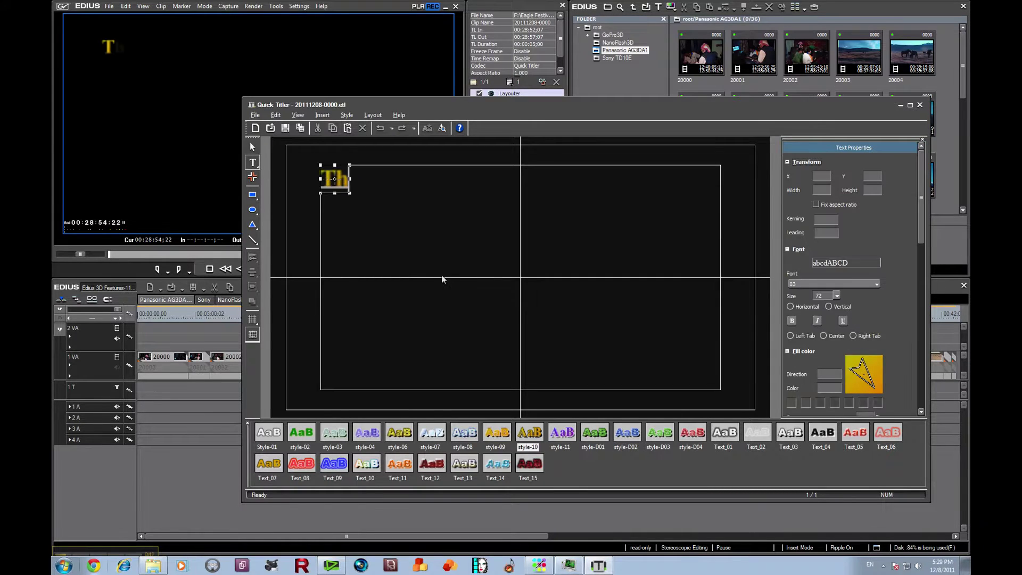
text(is is Mong)
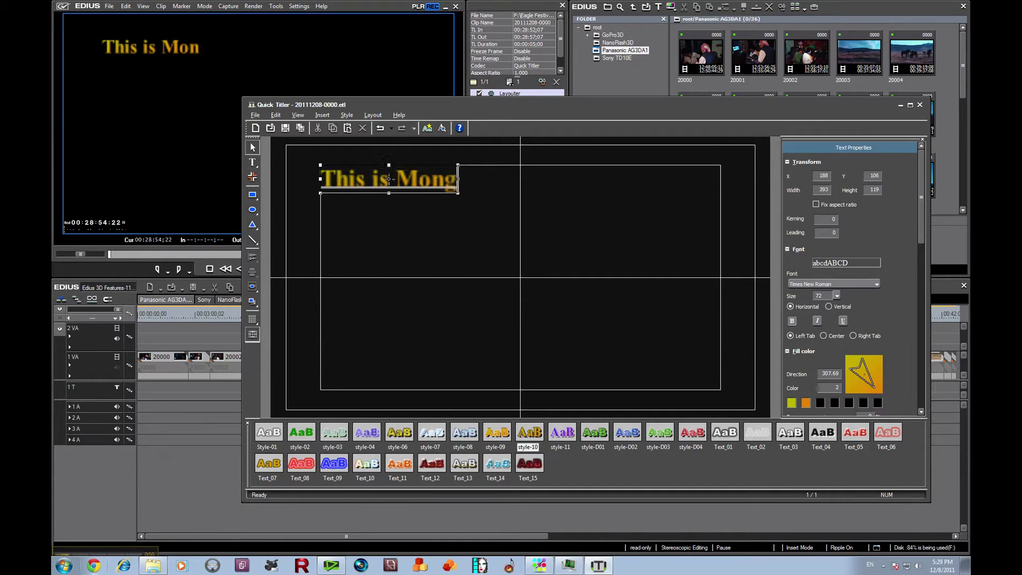
text(olia)
click(457, 215)
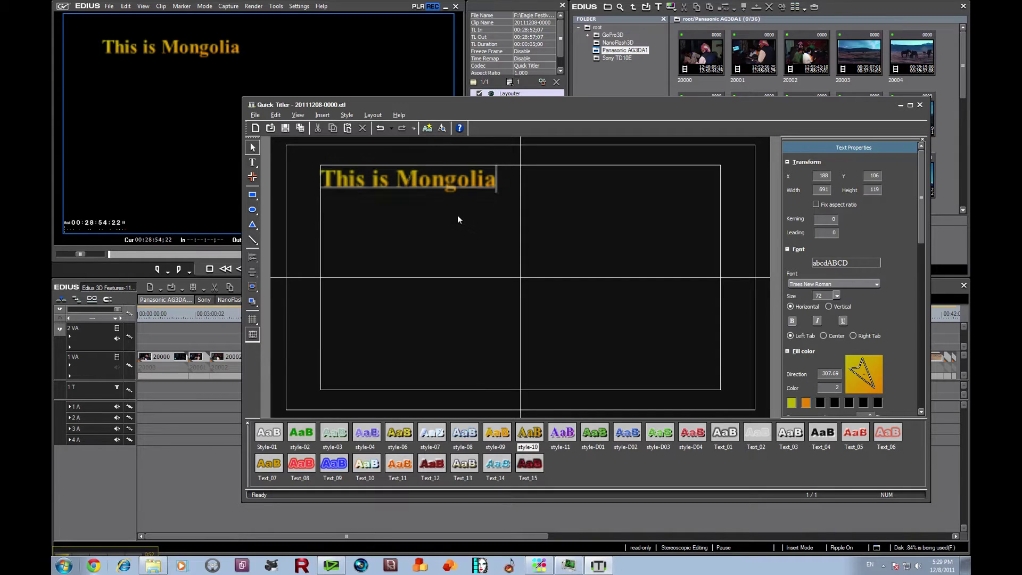
Step: Move the title to the lower centre, apply the Text_03 style, and nudge it slightly left and up
click(475, 183)
drag(478, 174, 597, 353)
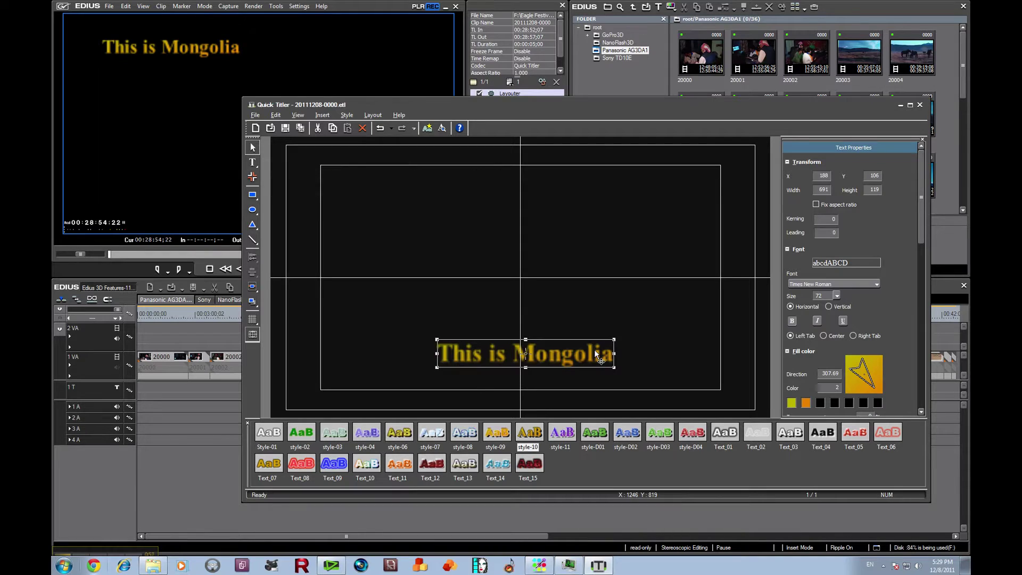
click(790, 433)
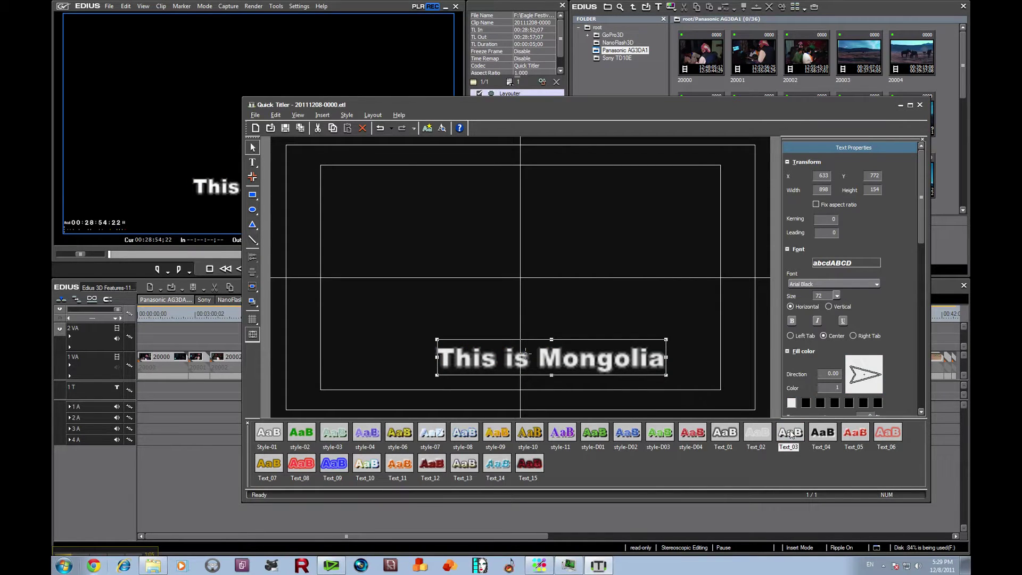
drag(651, 362, 616, 354)
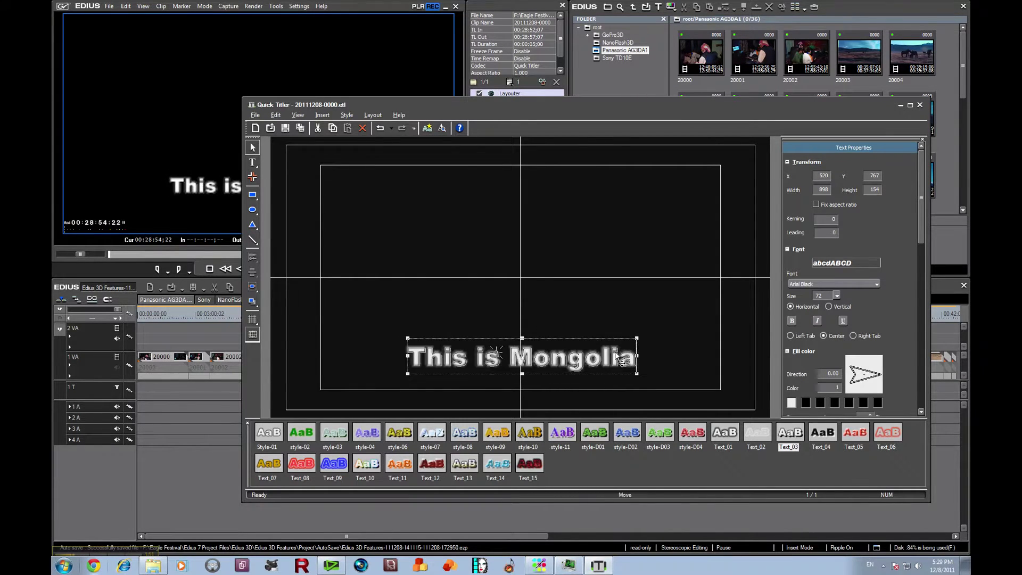
drag(618, 355, 615, 356)
Step: Save the title as 'This is Mongolia' and return to the timeline
click(255, 115)
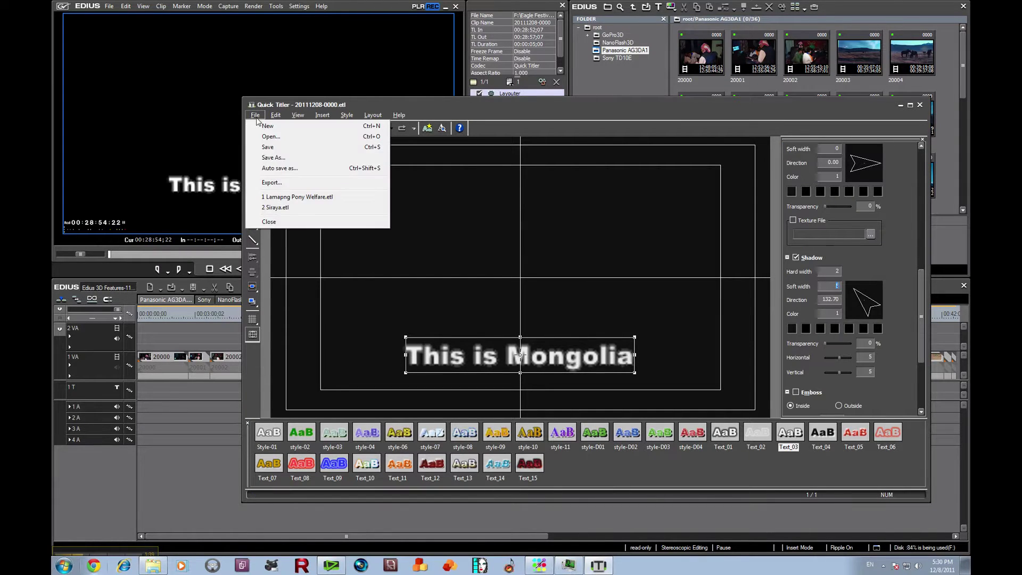
click(274, 157)
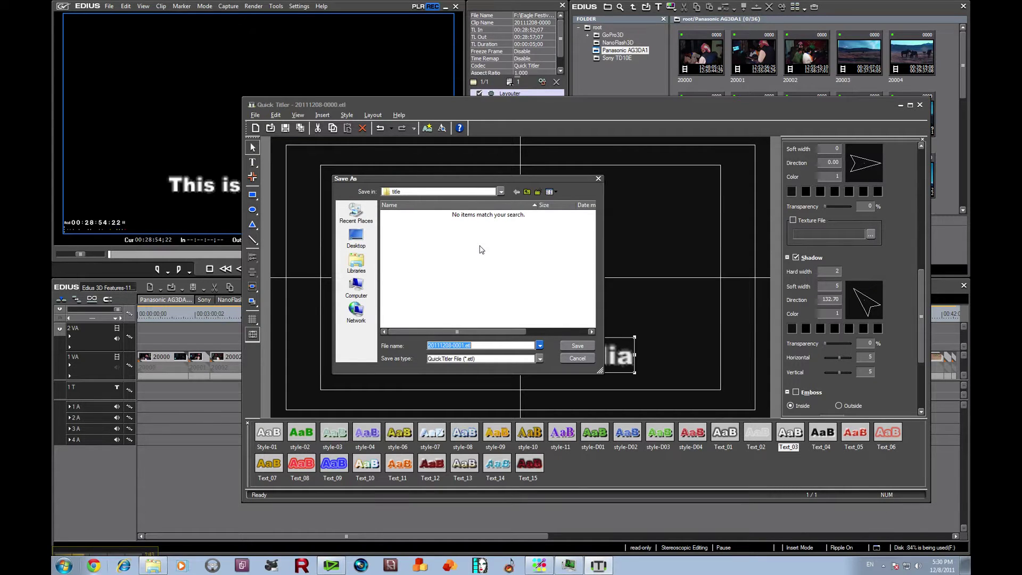
drag(465, 345, 427, 345)
text(This)
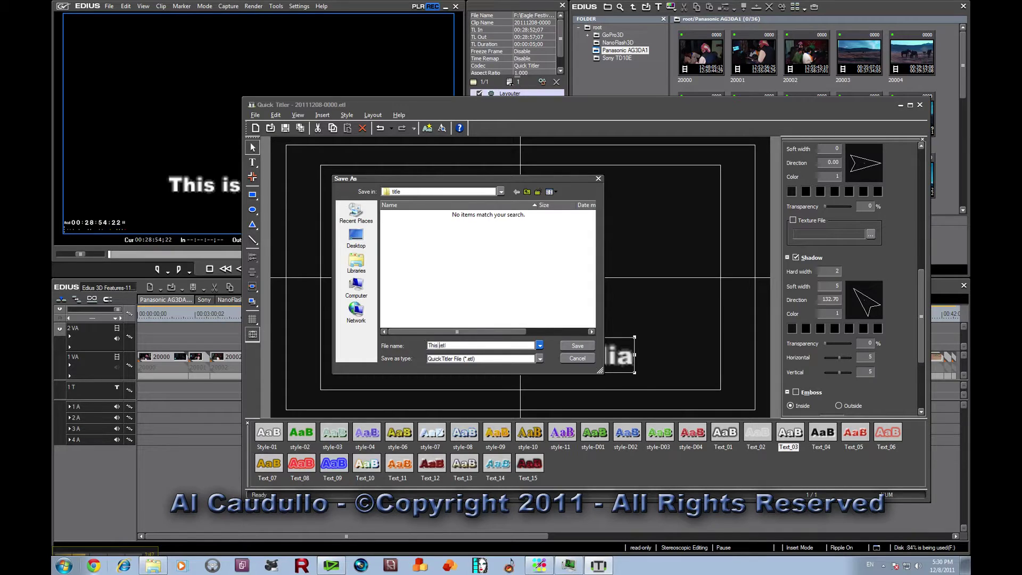
text( is Mongolia)
click(572, 347)
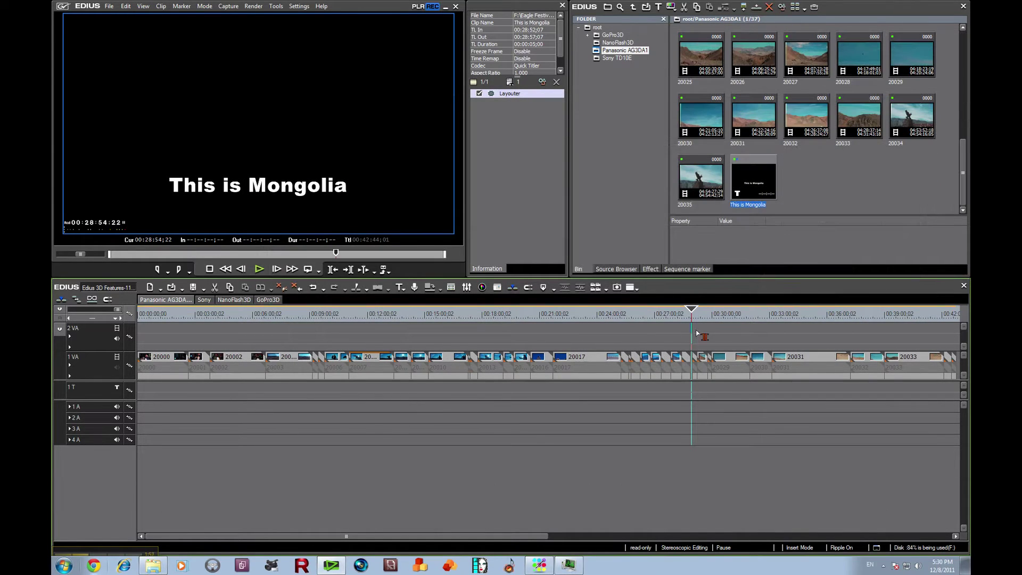
Step: Place the 'This is Mongolia' title on track 2 VA in overwrite mode, zoomed in around it
drag(698, 333, 696, 343)
key(Insert)
click(89, 319)
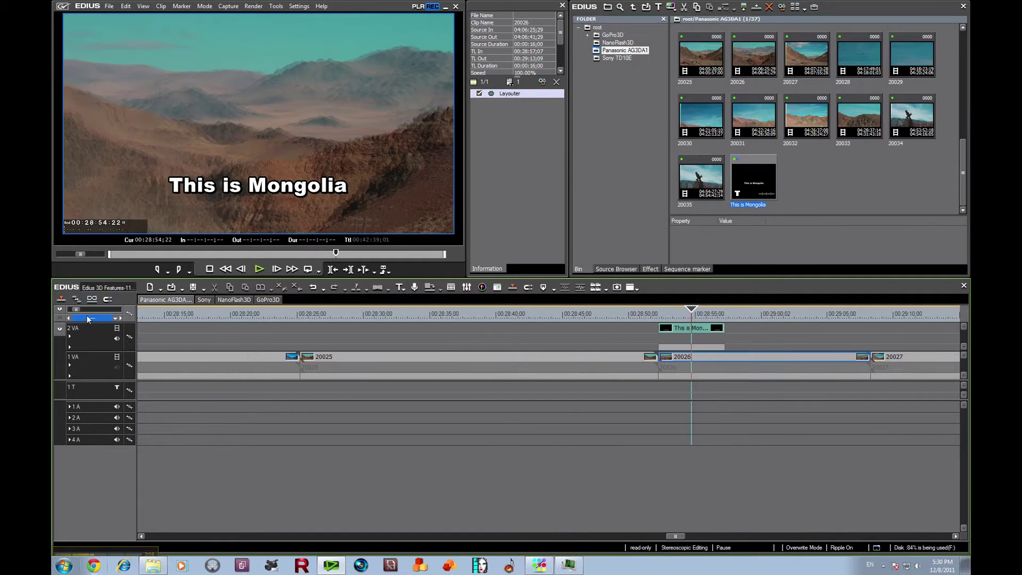
mouse_move(693, 312)
mouse_down()
mouse_move(681, 313)
mouse_move(690, 313)
mouse_up()
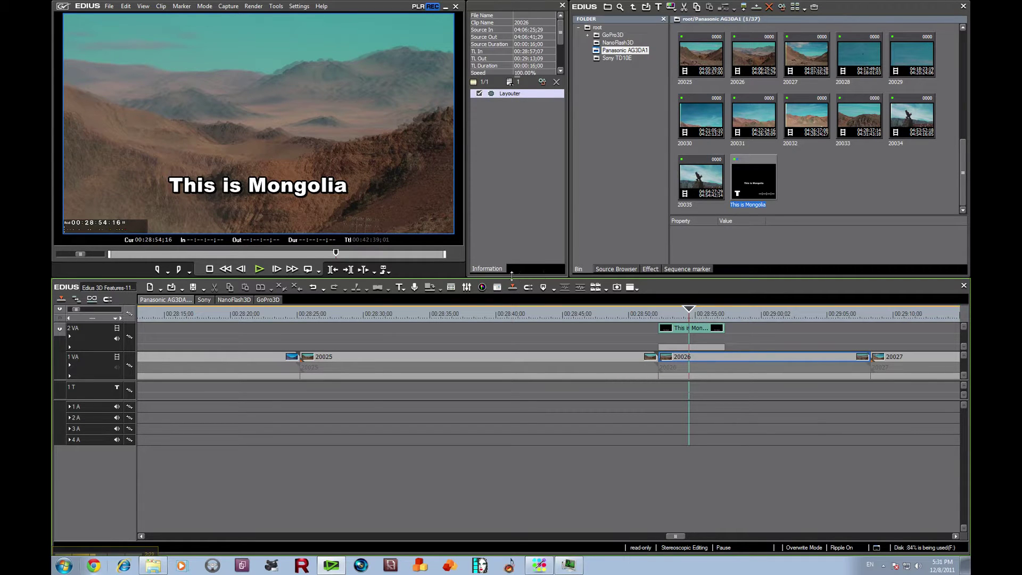
Step: Apply the Stereoscopic Adjuster filter to the title clip and open its settings
click(649, 269)
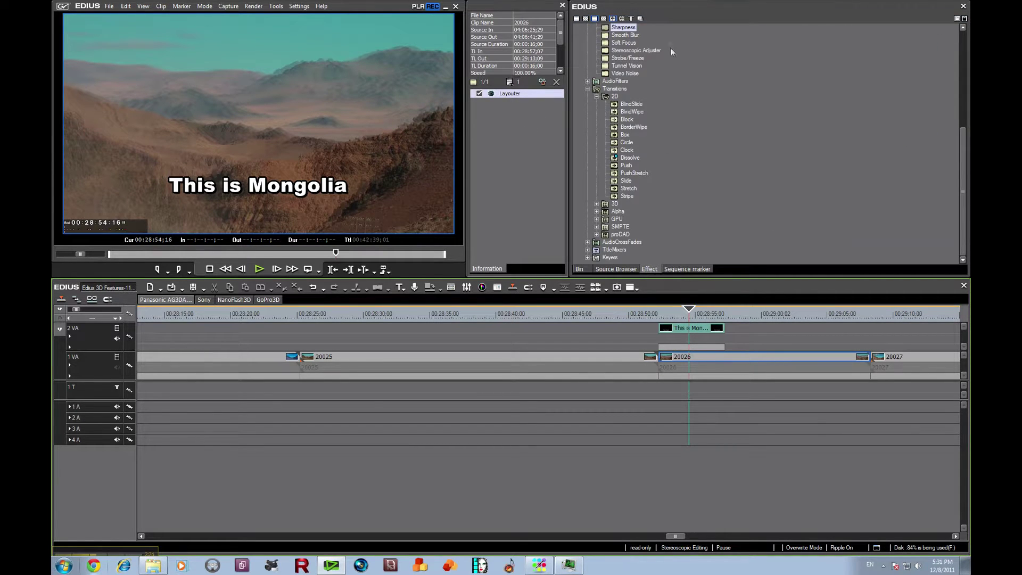
click(654, 50)
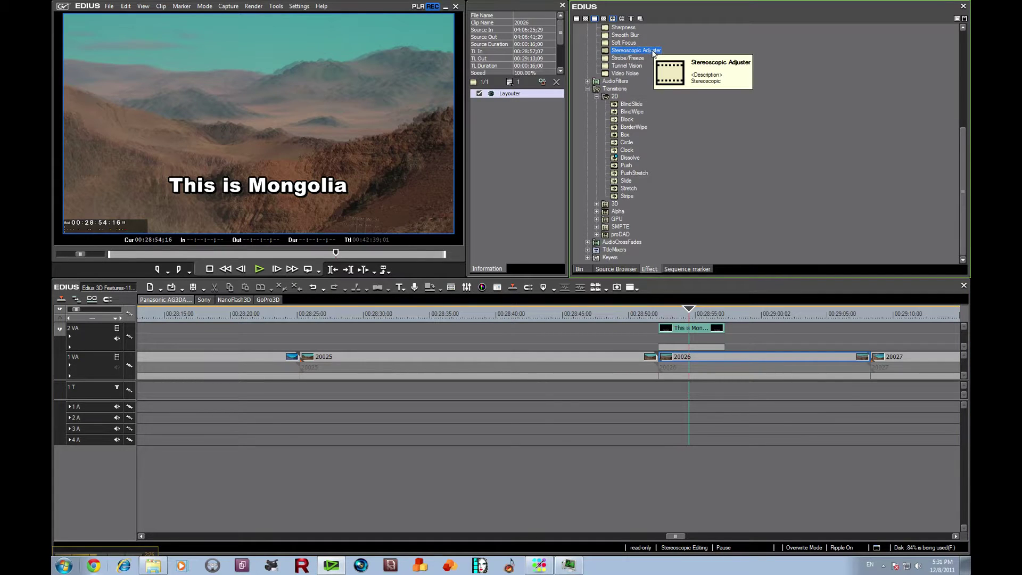
drag(654, 51, 695, 332)
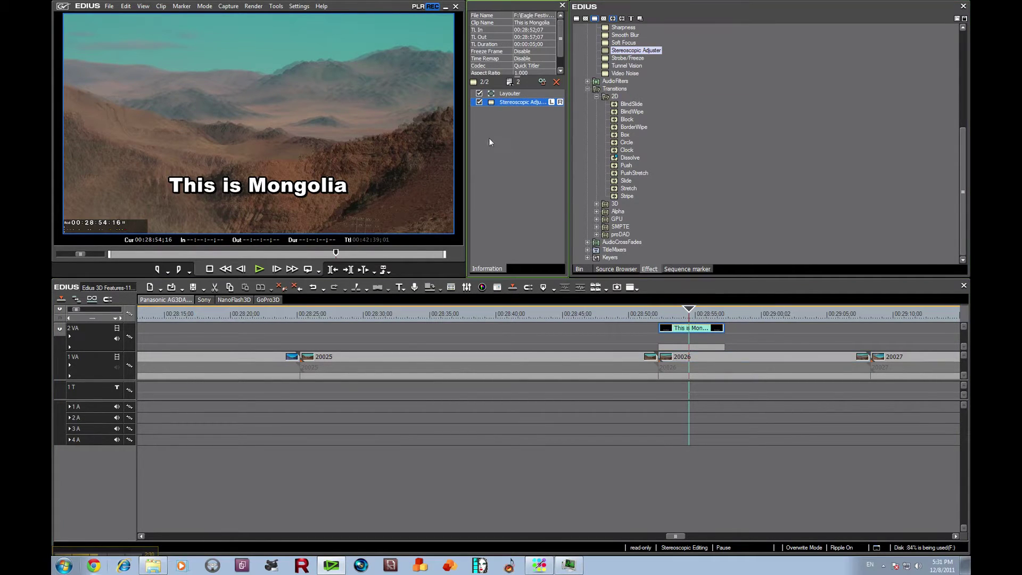
double_click(515, 103)
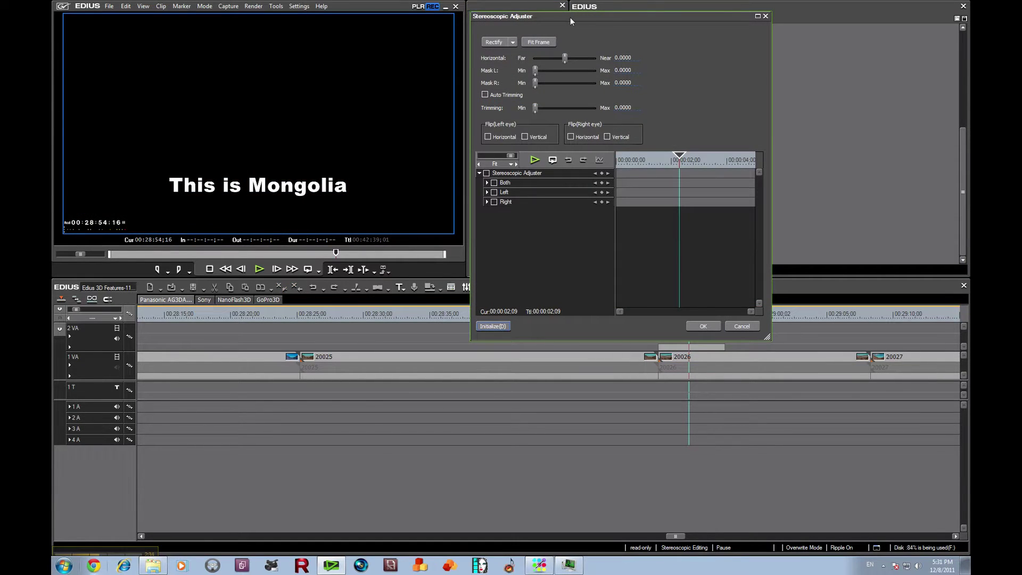
Step: Raise the title's horizontal Near offset to about 0.0032 and confirm
drag(570, 20, 591, 29)
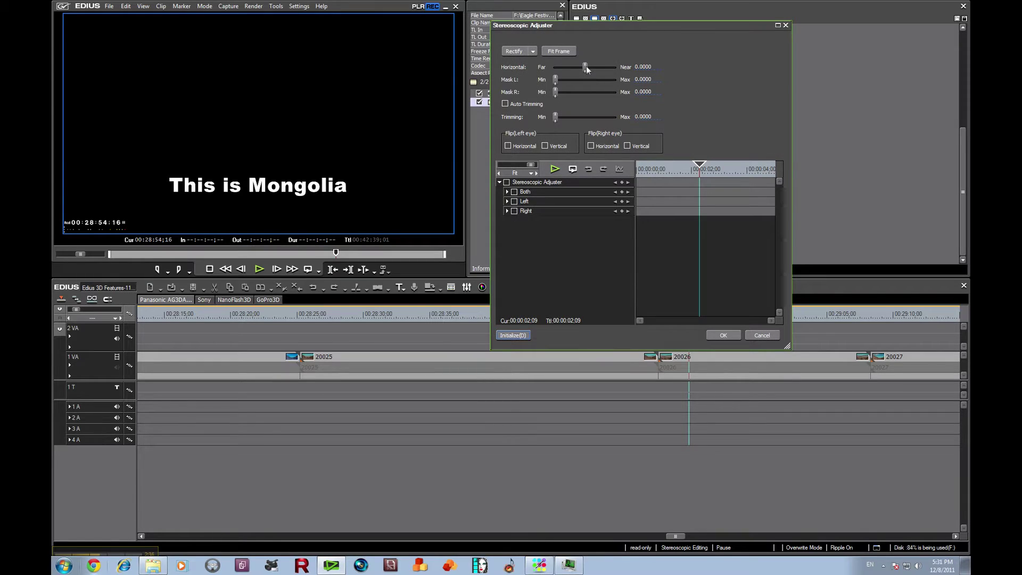
click(644, 67)
scroll(646, 69, up, 17)
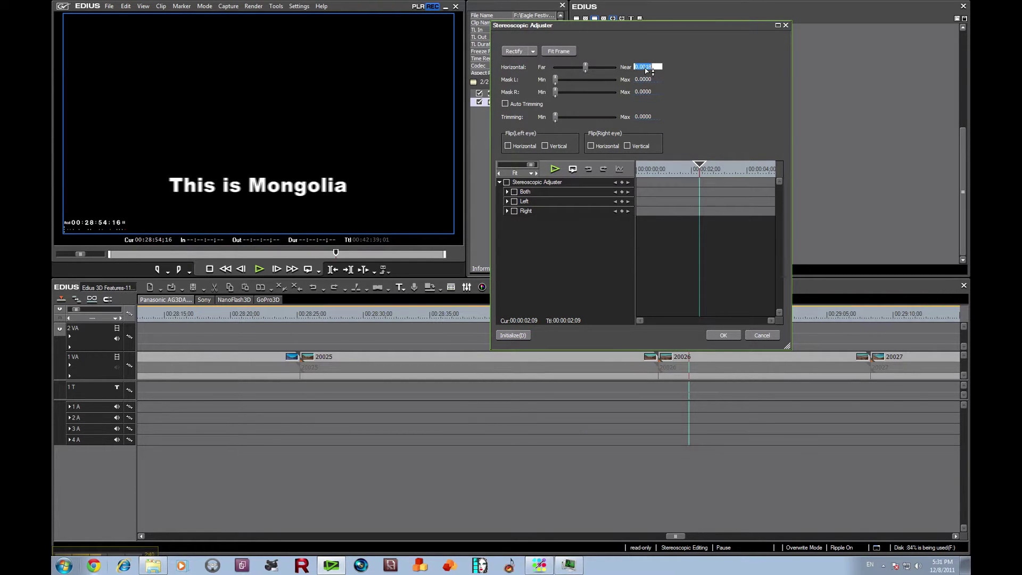
scroll(646, 69, up, 4)
scroll(646, 70, up, 3)
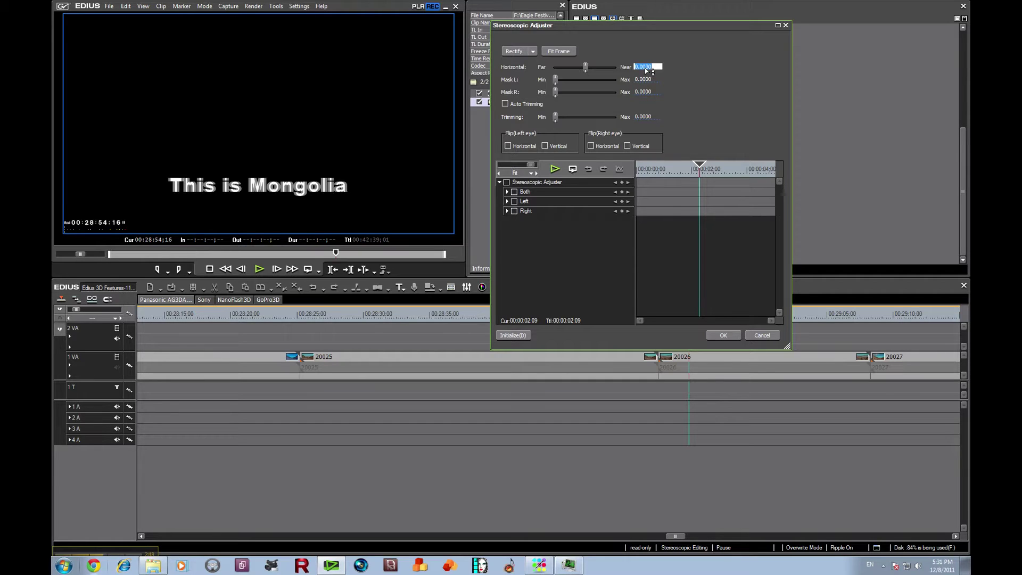
scroll(646, 70, up, 1)
click(722, 336)
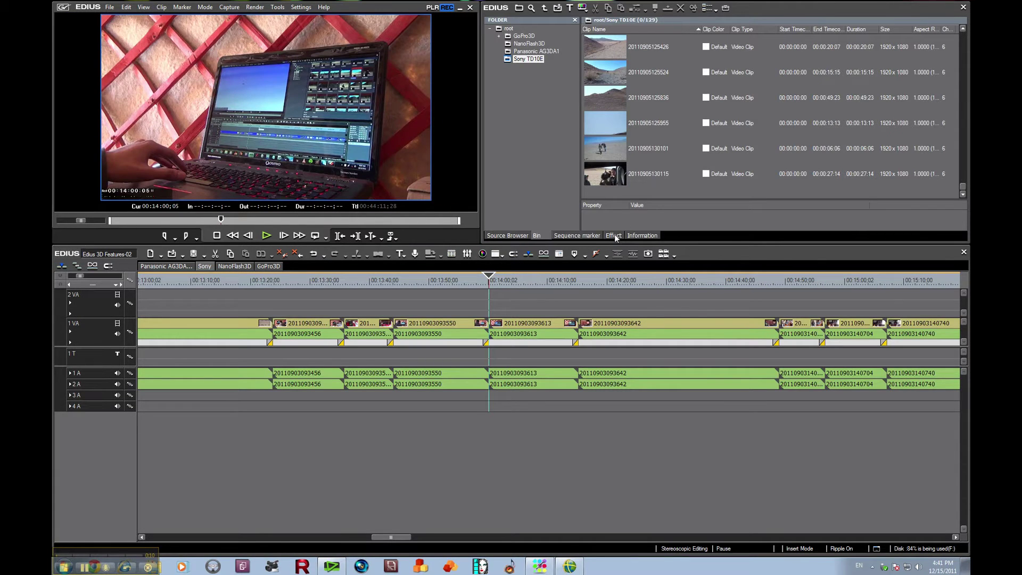
Step: Show the 2D transitions and put the playhead at 00:13:56;13, just before the cut
click(614, 235)
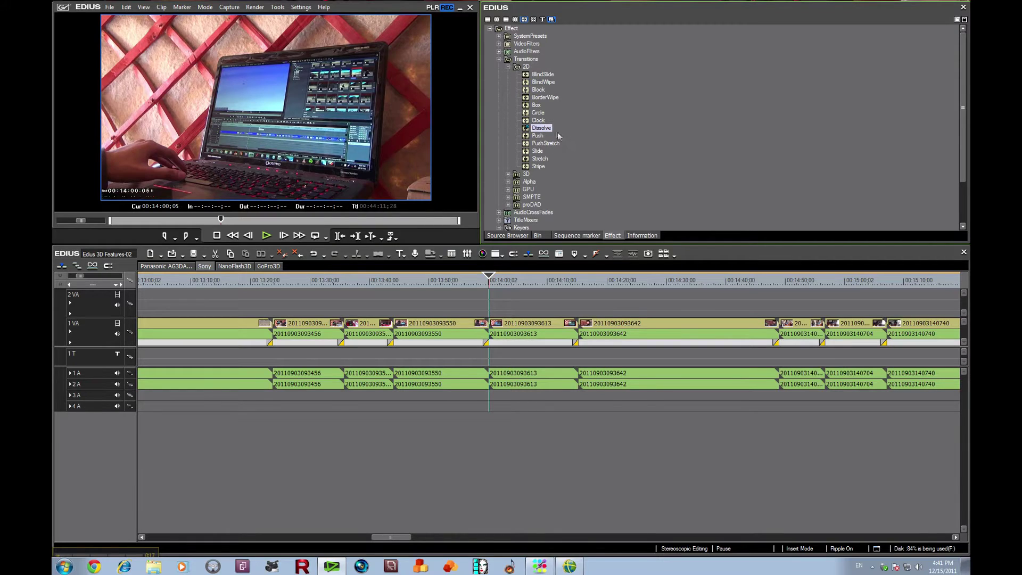
click(465, 280)
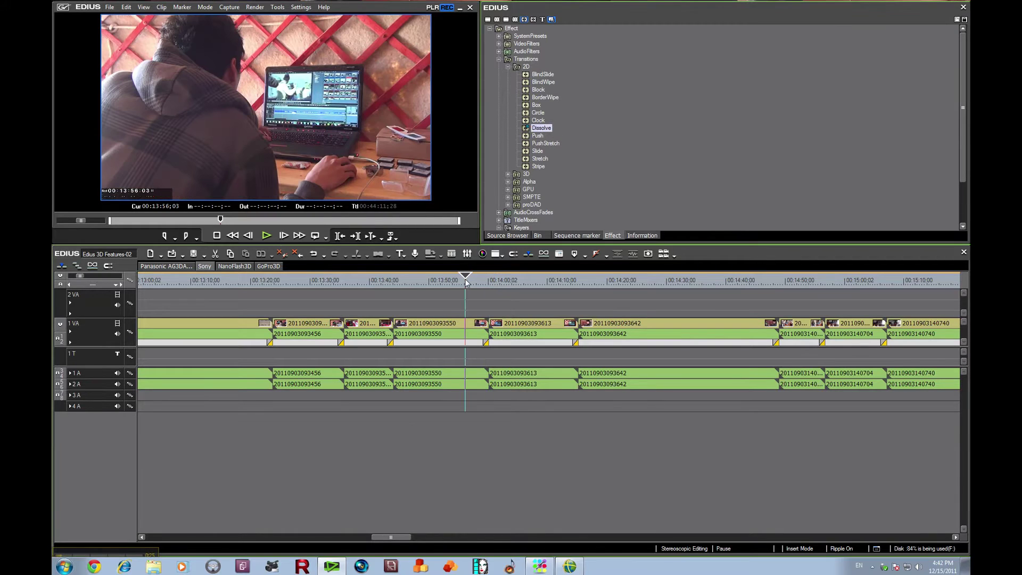
click(418, 279)
drag(417, 279, 479, 281)
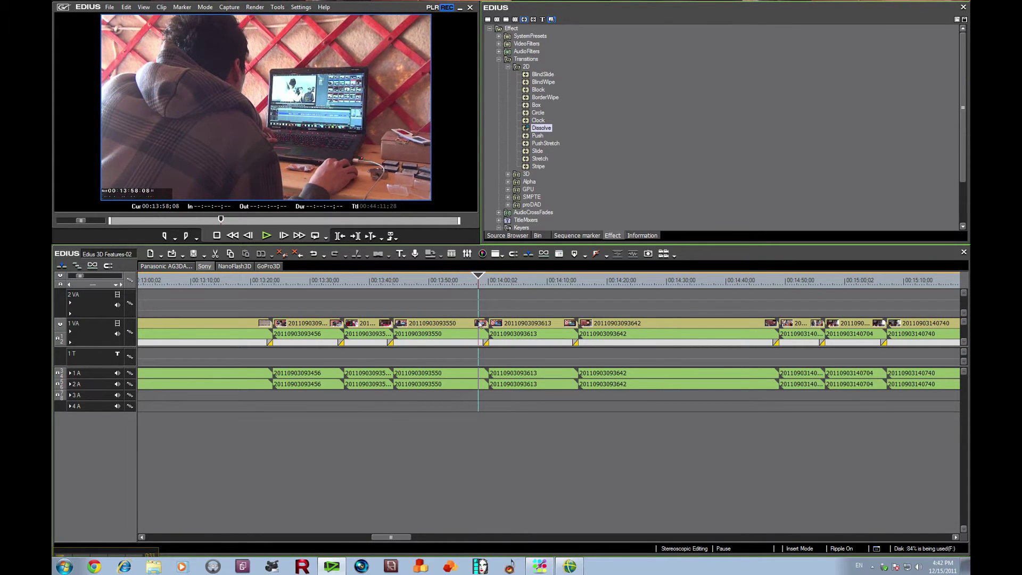
click(481, 325)
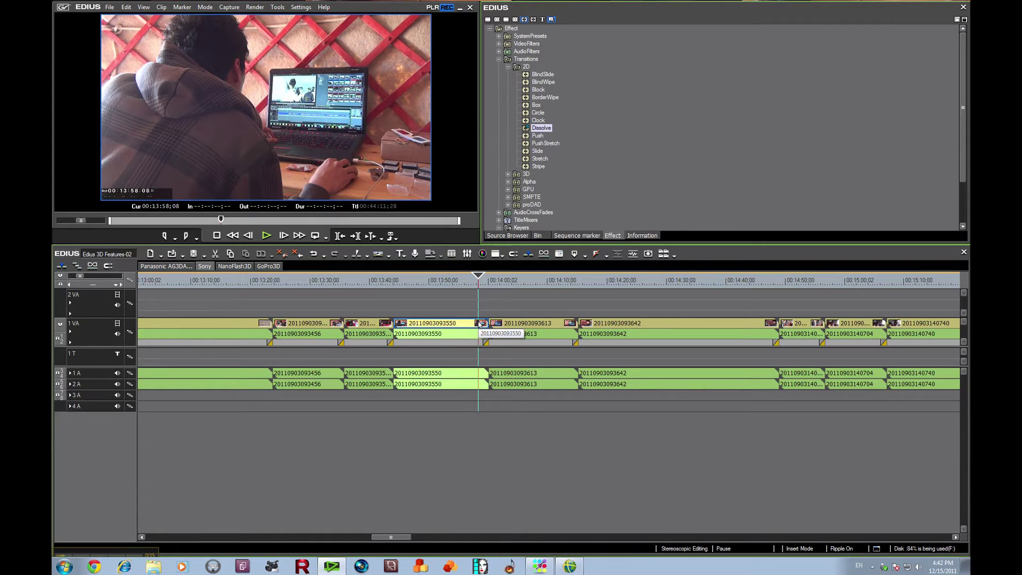
click(481, 324)
click(510, 280)
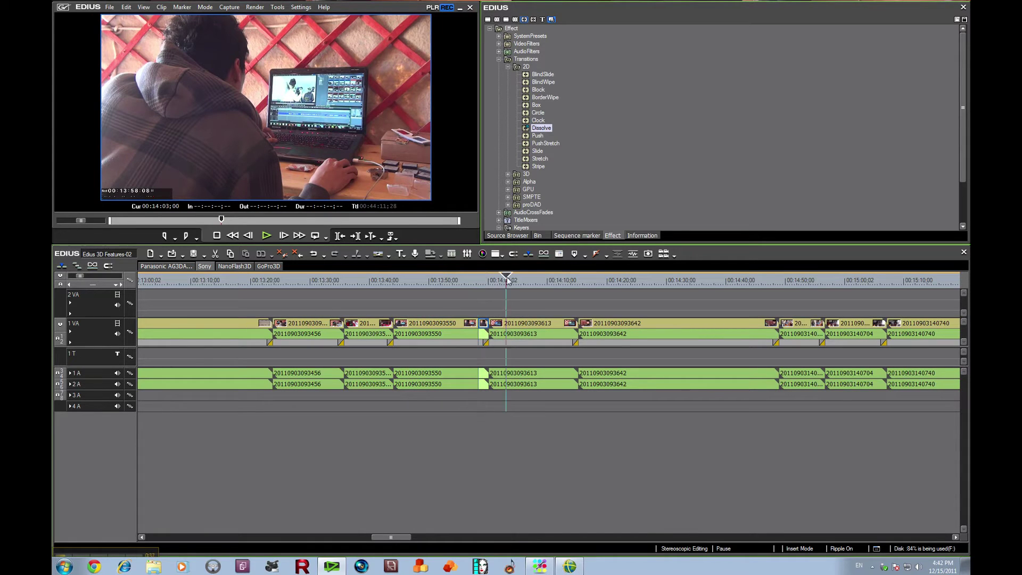
click(514, 340)
key(c)
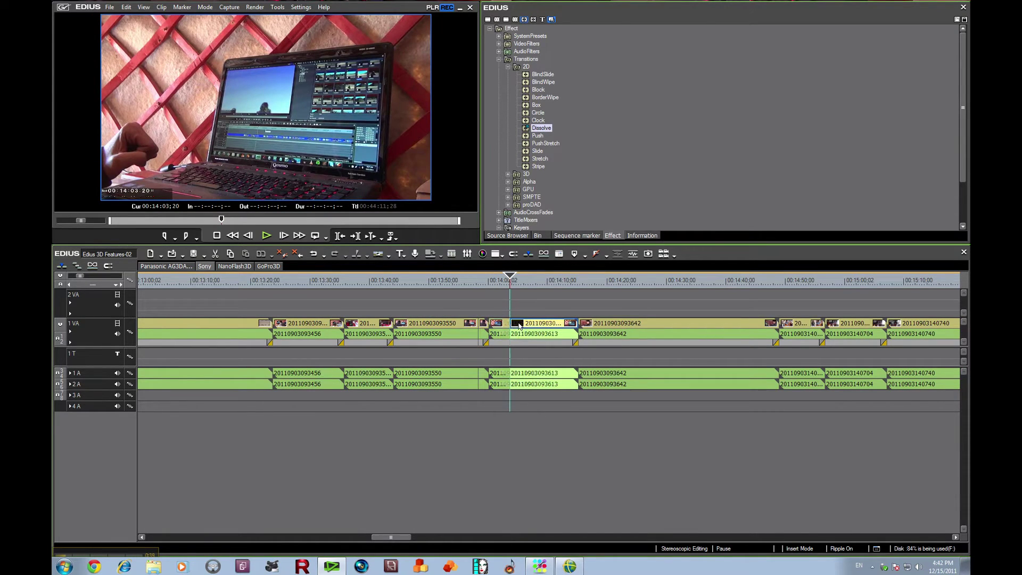
click(484, 340)
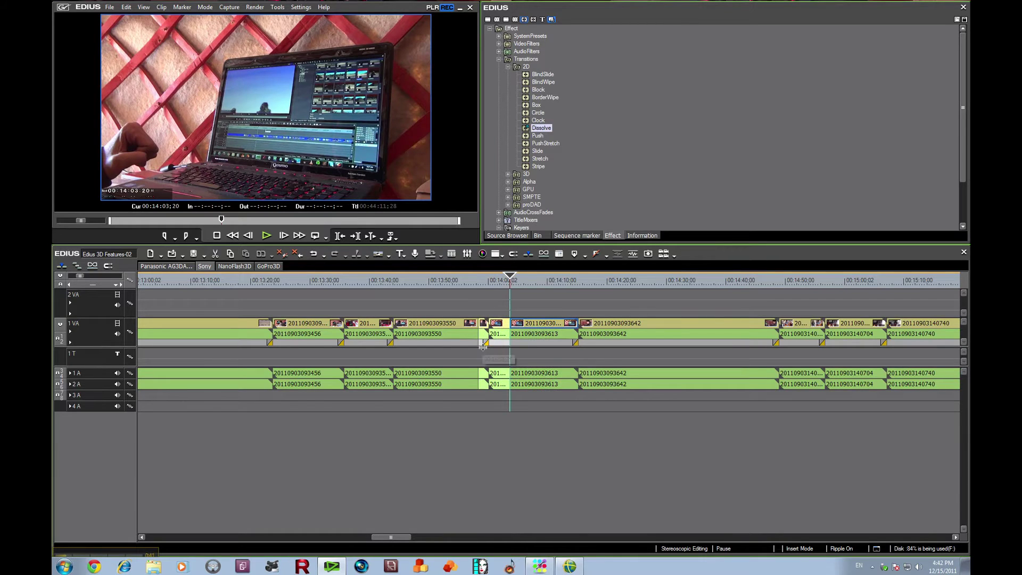
key(alt+Delete)
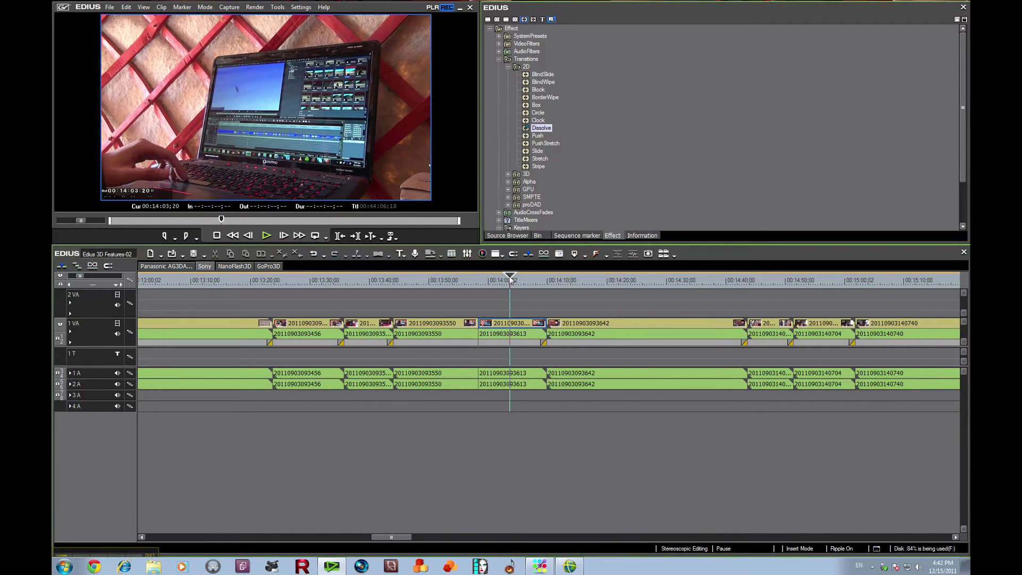
Step: Add a Dissolve transition at the cut and play it back
drag(510, 282, 478, 286)
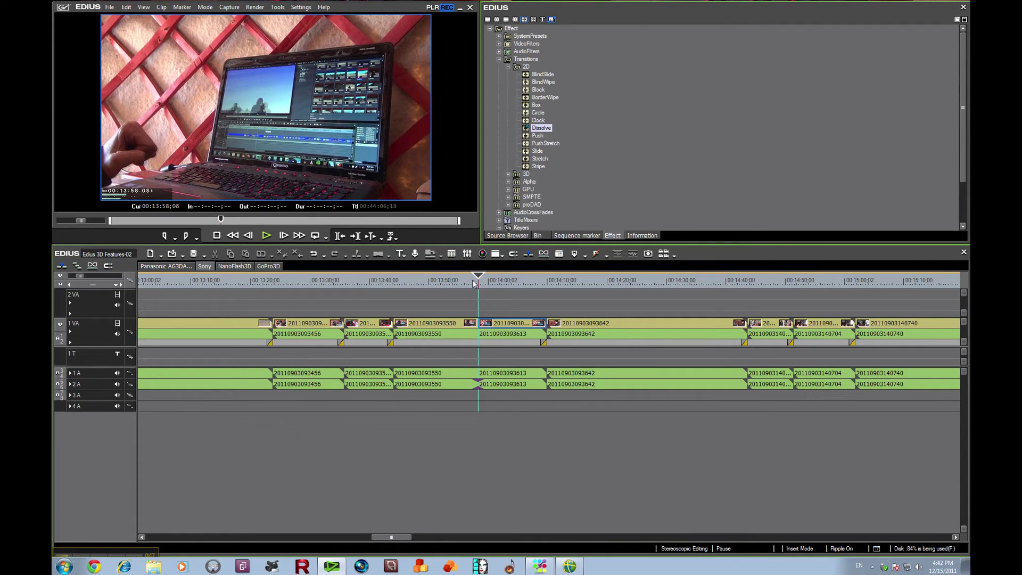
mouse_move(541, 128)
mouse_down()
mouse_move(512, 256)
mouse_move(481, 326)
mouse_up()
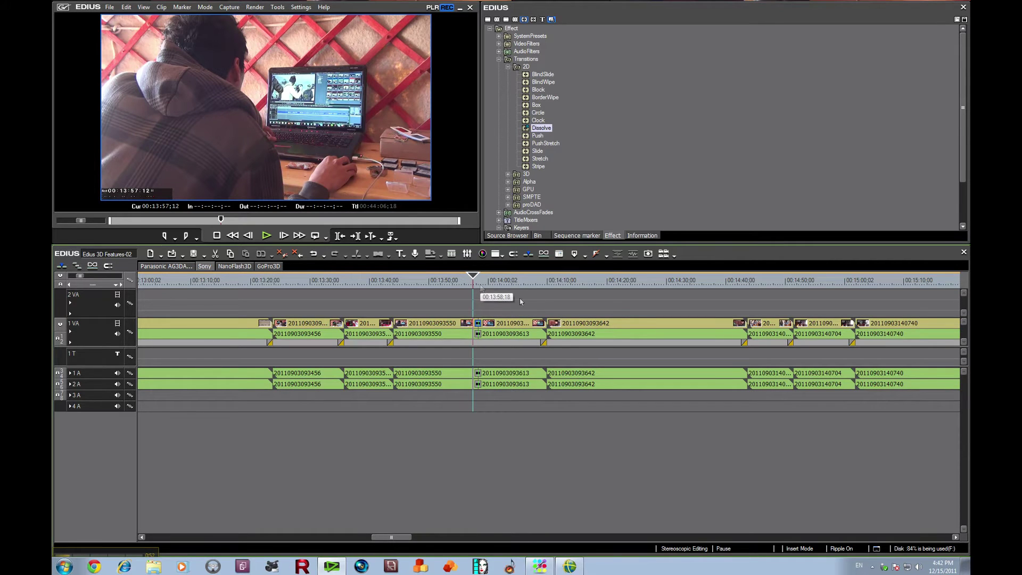
key(space)
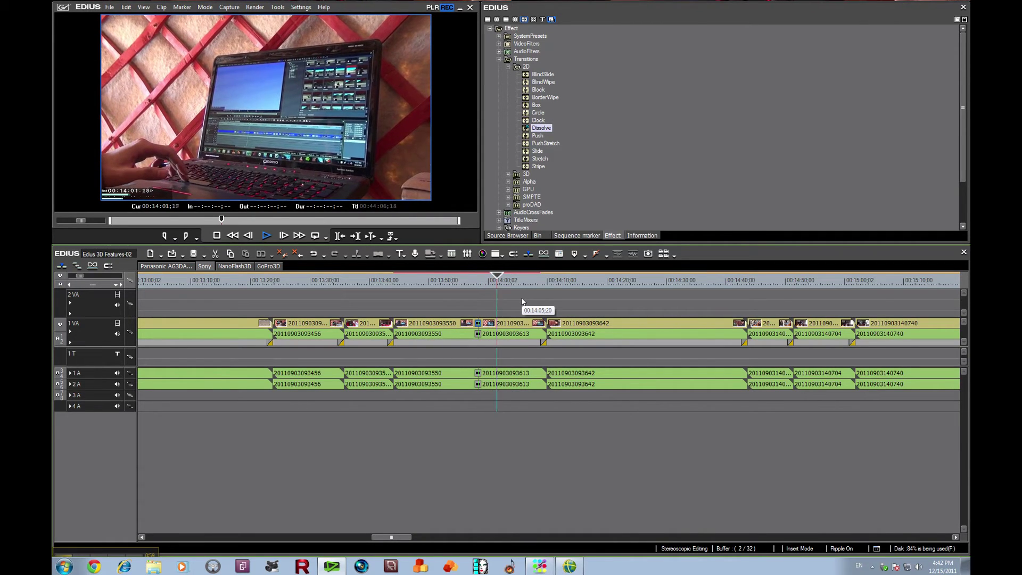
Step: Select the Stretch transition, replay the cut from just before it, then jump to the next shot
key(space)
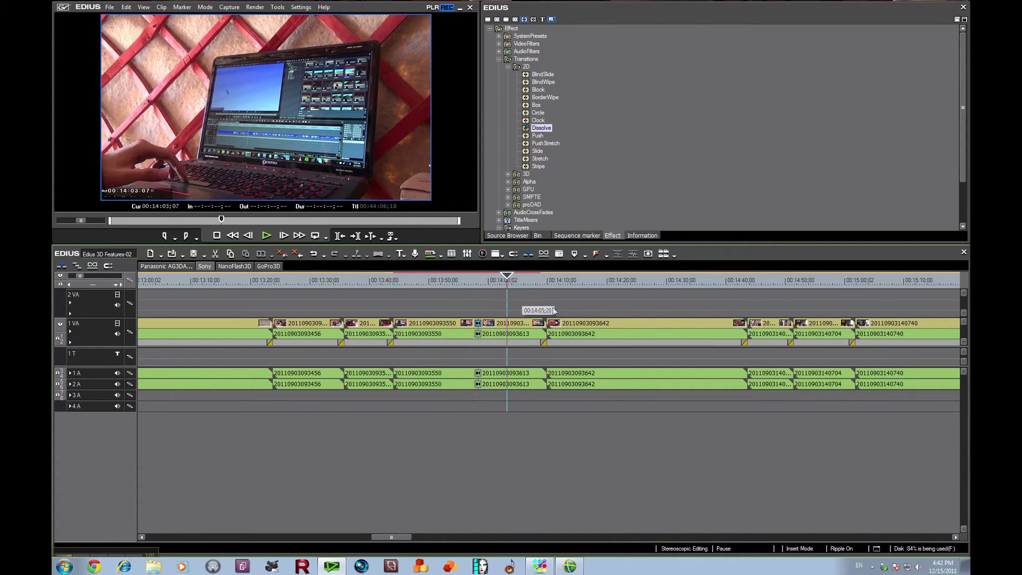
click(547, 159)
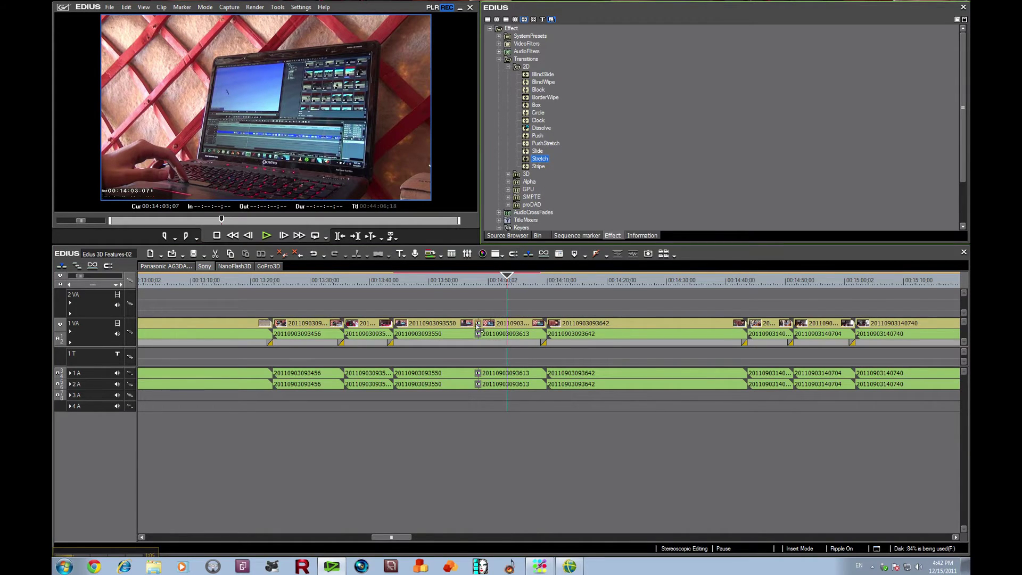
click(507, 277)
drag(507, 277, 471, 285)
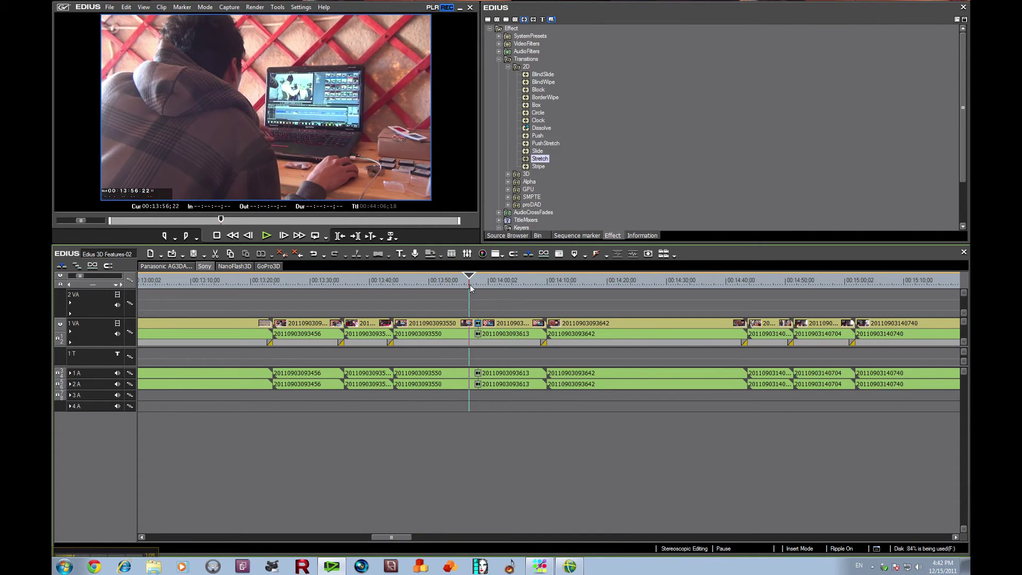
key(space)
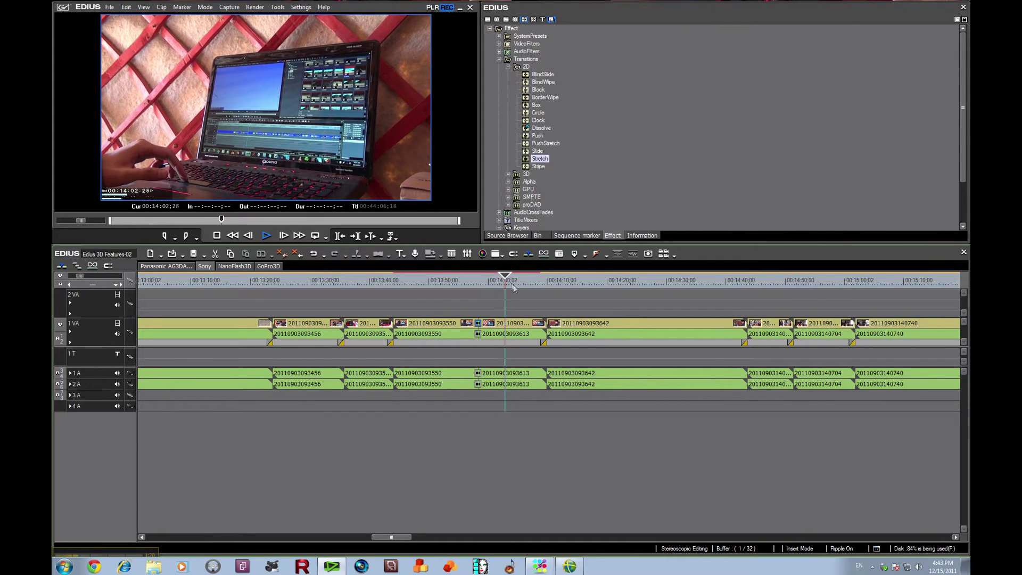
click(583, 283)
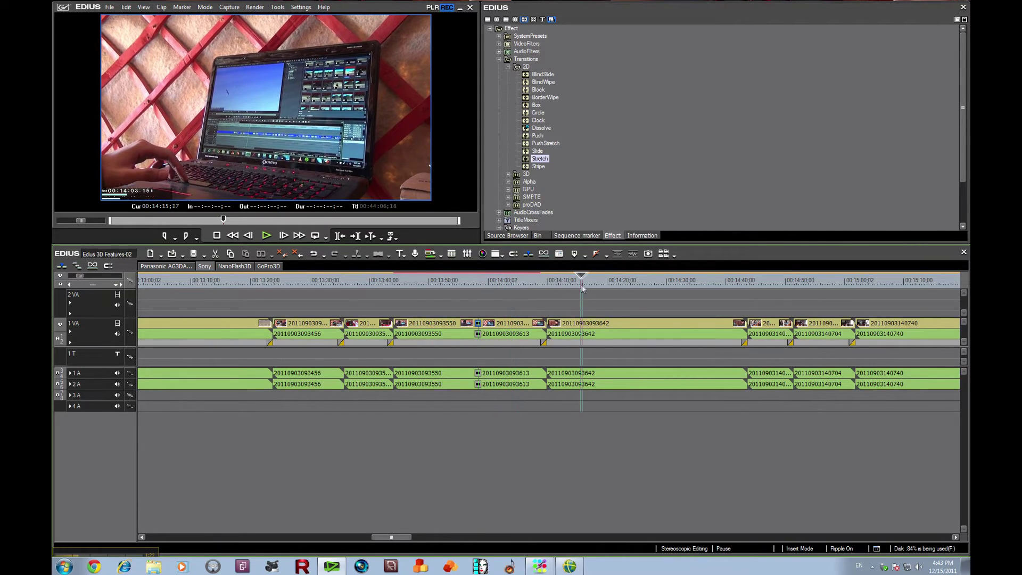
click(508, 67)
click(499, 44)
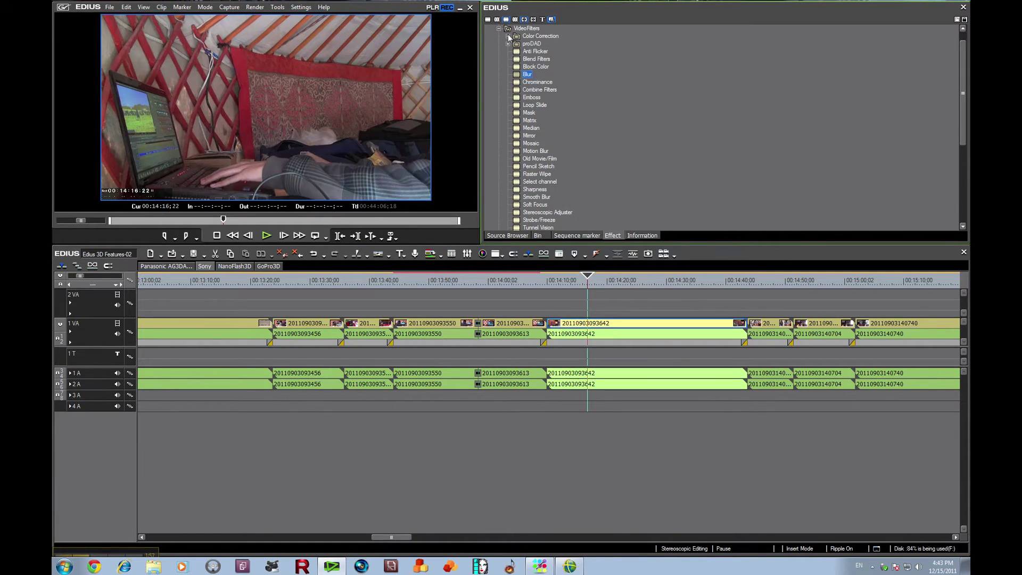
click(508, 36)
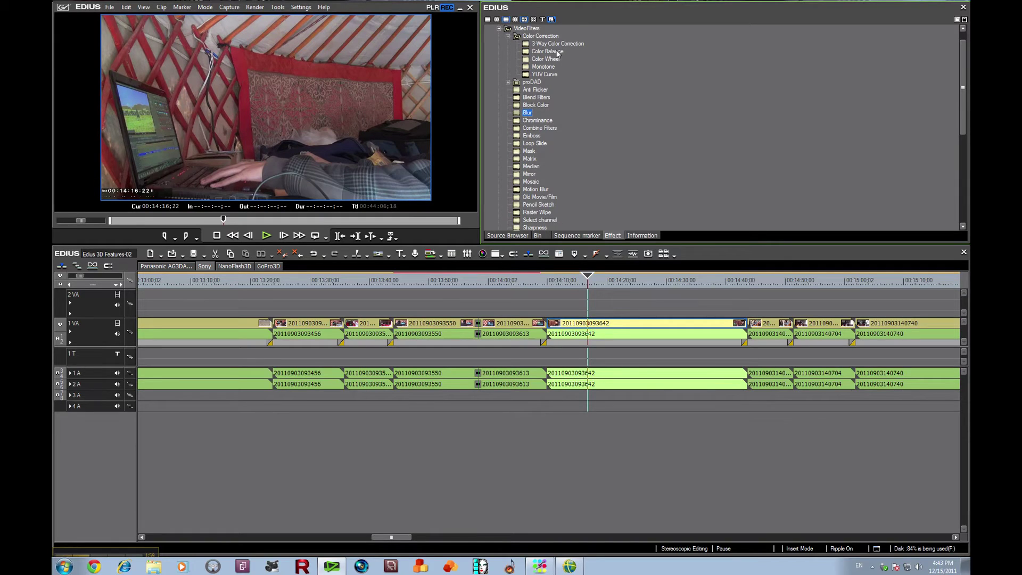
mouse_move(565, 48)
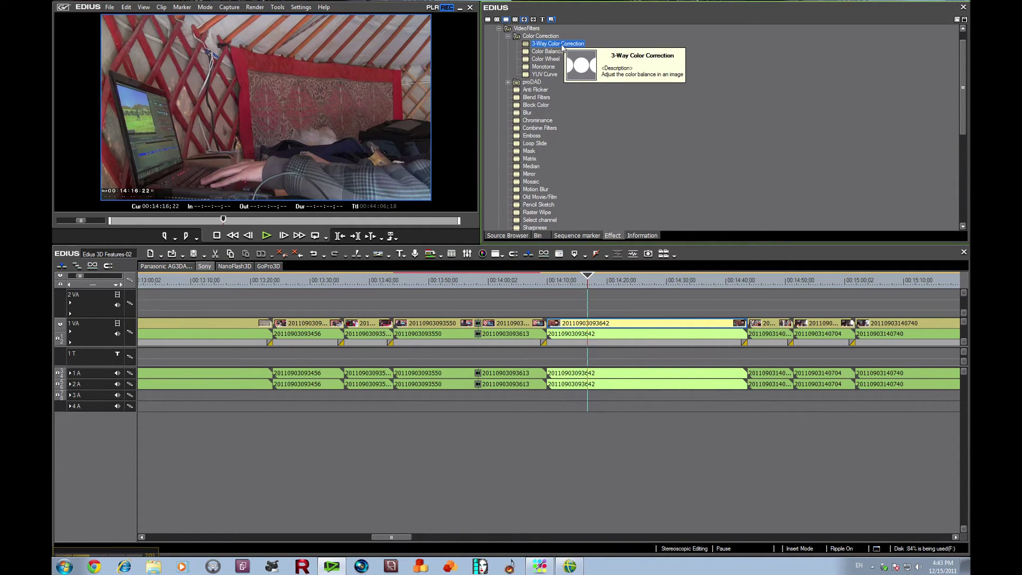
click(584, 329)
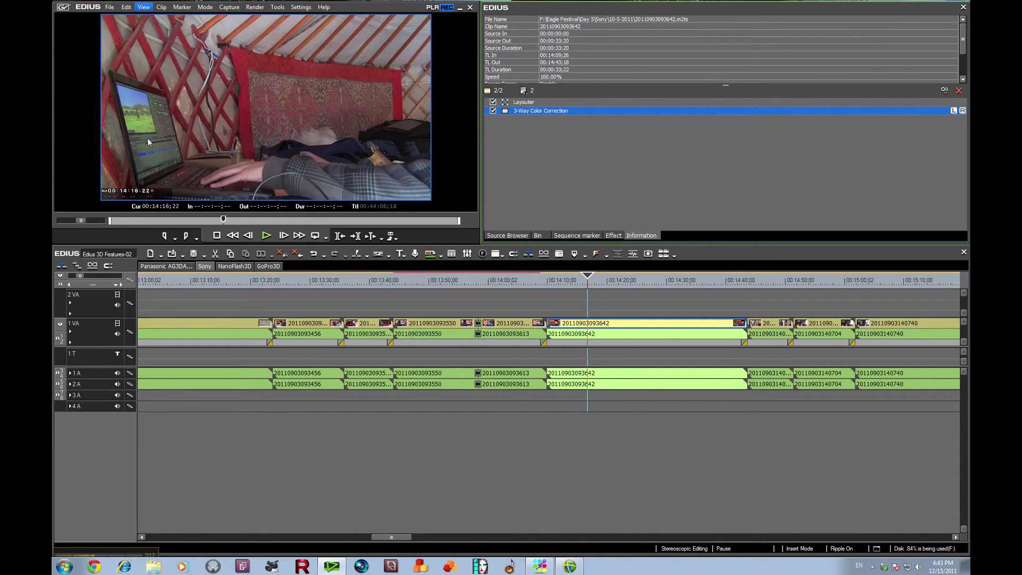
Step: Show the preview in Side by Side stereoscopic mode, then open the 3-Way Color Correction settings
key(alt+v)
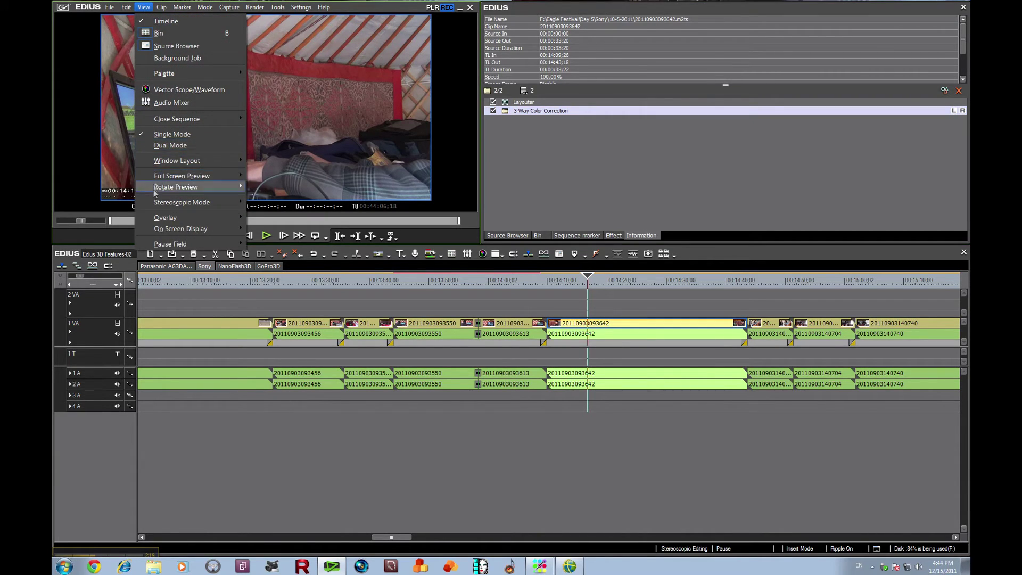
mouse_move(181, 202)
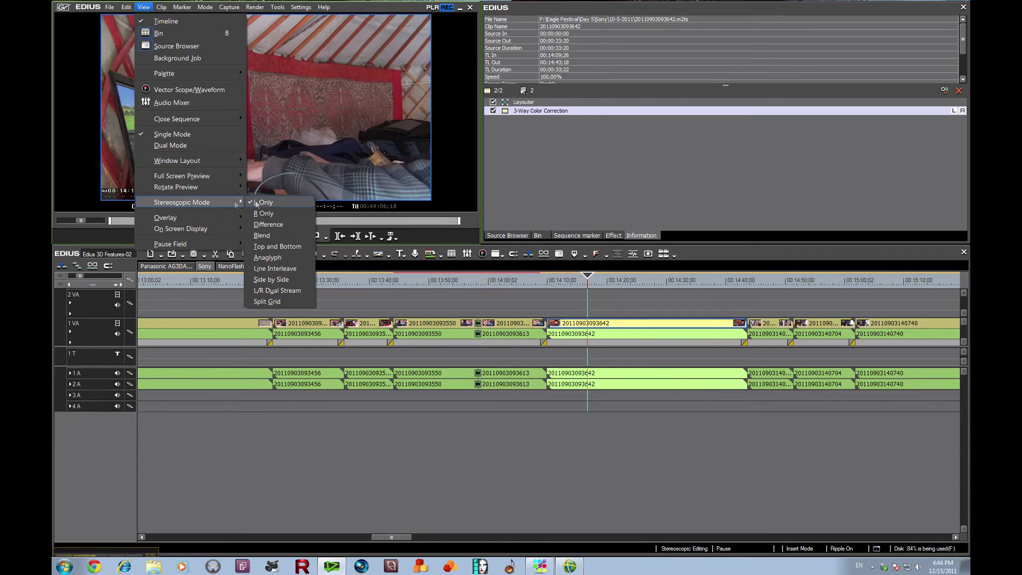
click(269, 280)
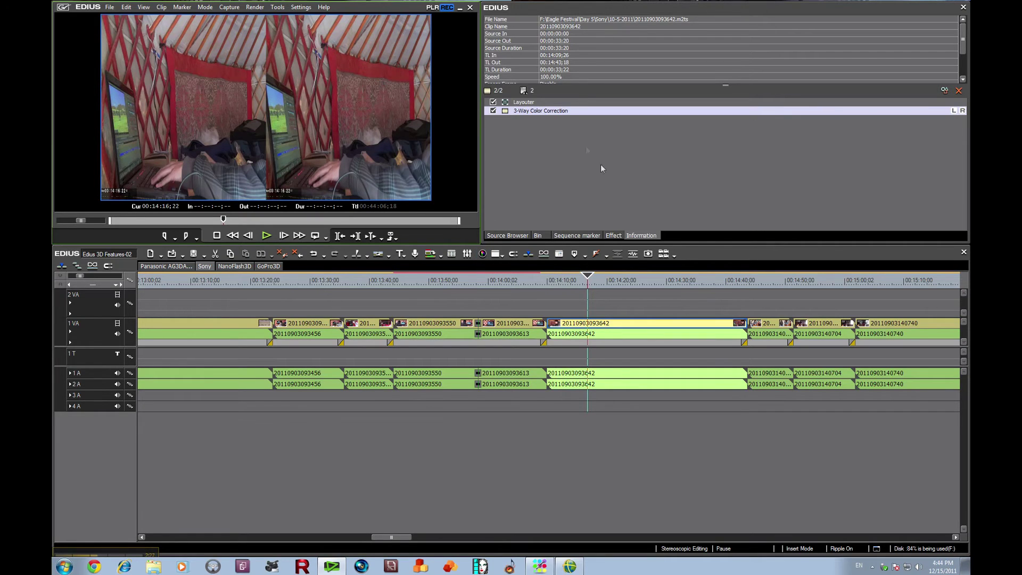
click(953, 113)
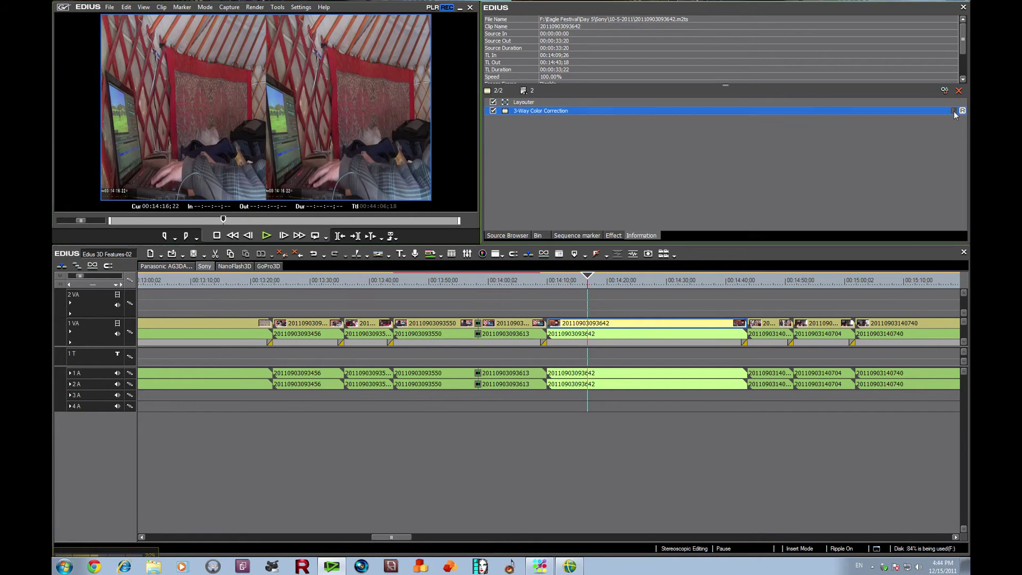
double_click(719, 110)
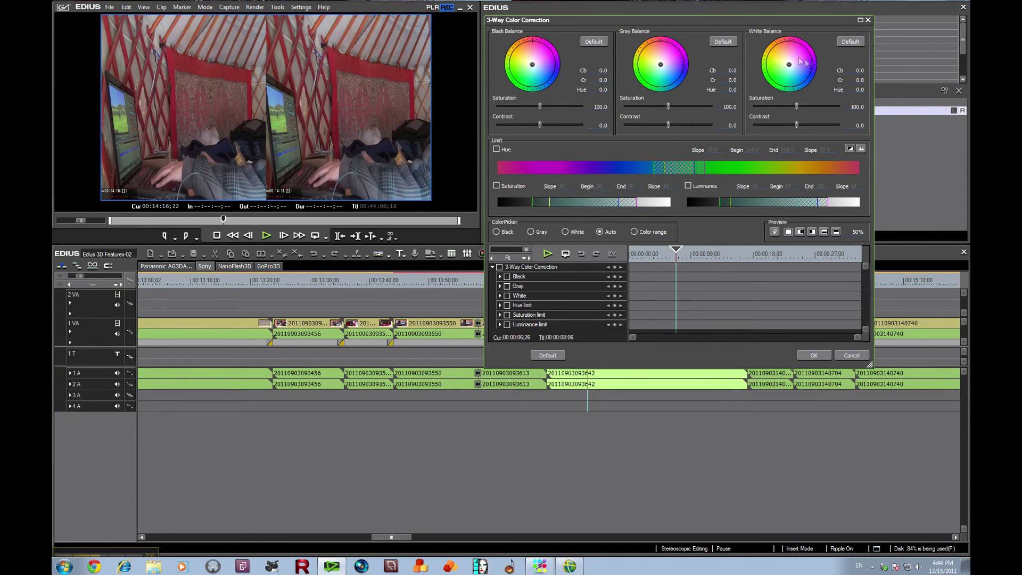
Step: Warm the white balance, set black balance to Cb -35.0, Cr 13.8, and apply it to both eyes
drag(790, 64, 801, 49)
drag(532, 65, 580, 107)
click(963, 112)
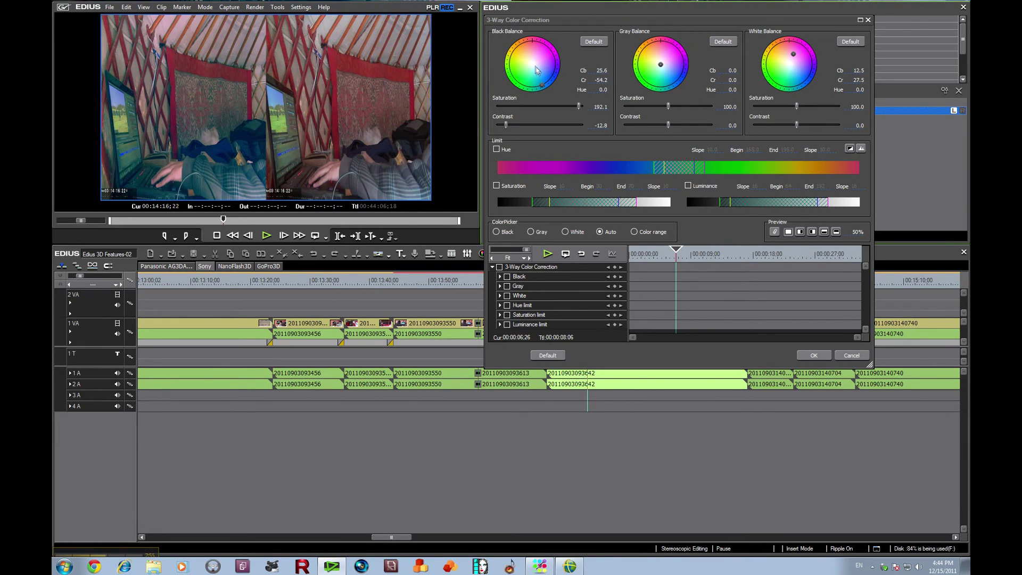
drag(530, 57, 520, 61)
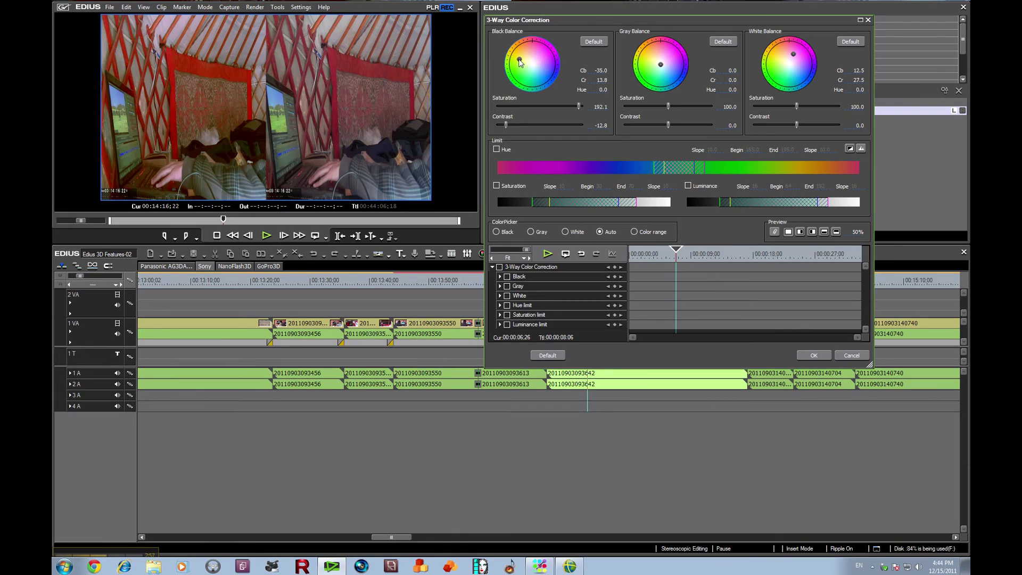
click(814, 355)
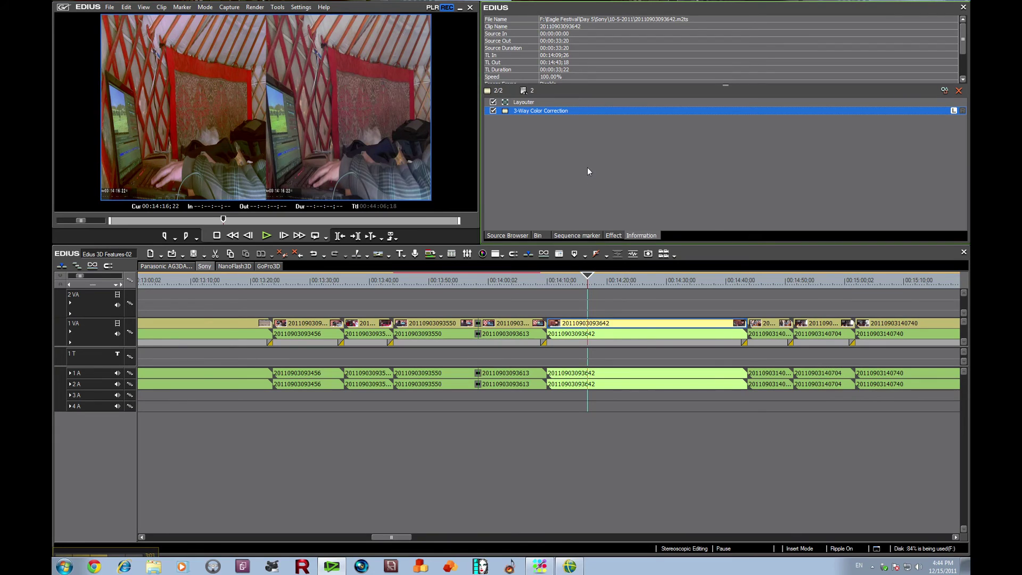
click(964, 111)
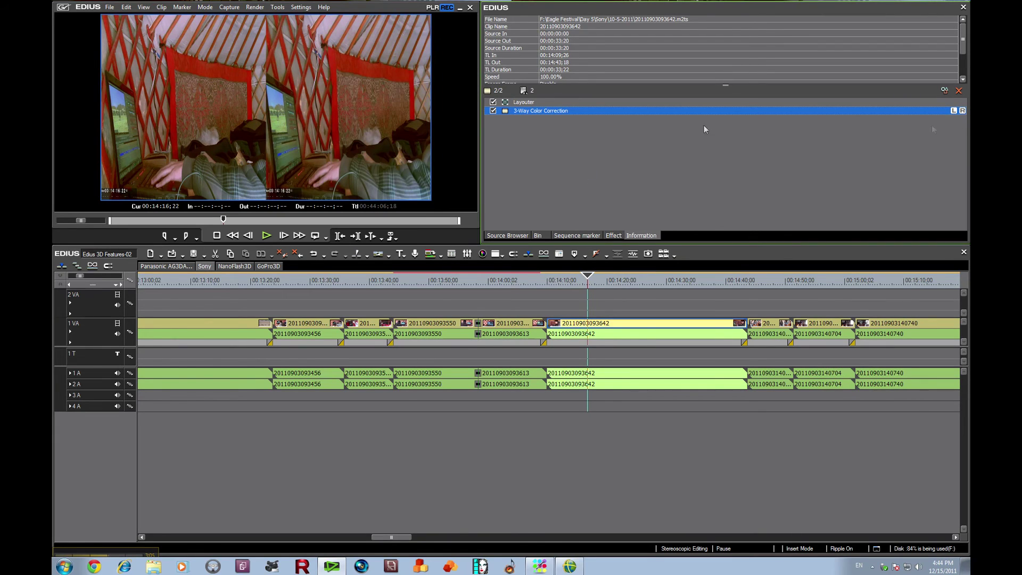